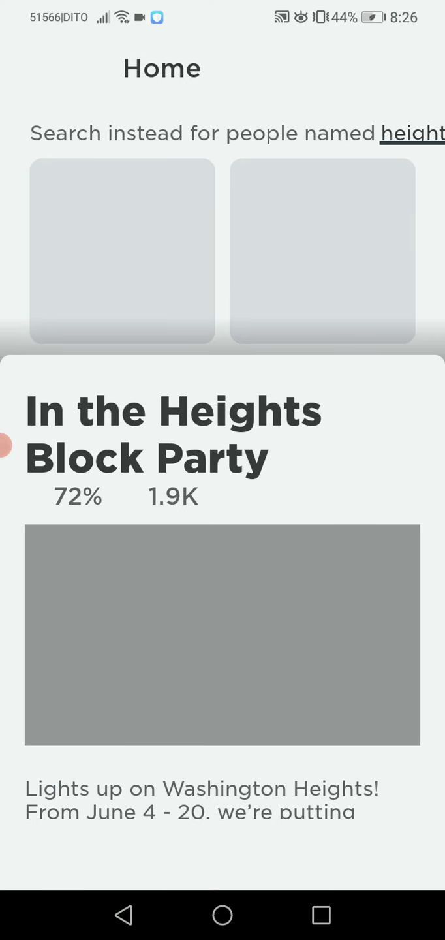
Step: Close the In the Heights game sheet and search results, then open the avatar page from Home
key("Escape")
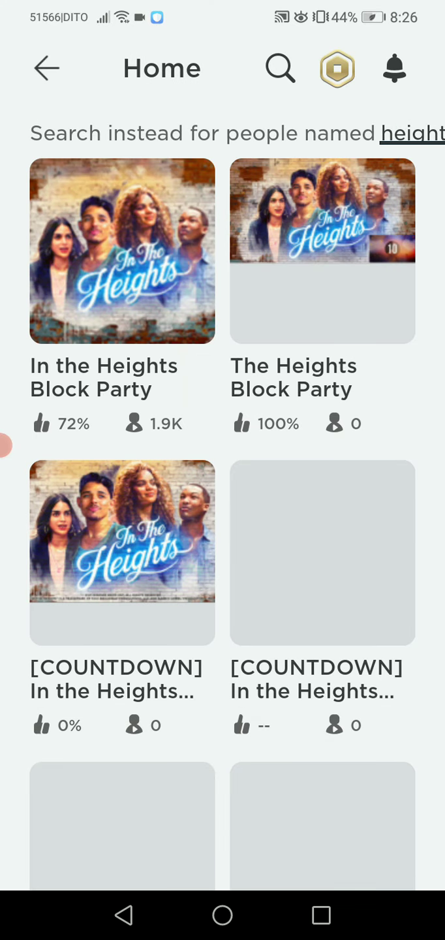
key("Escape")
scroll(237, 470, "up", 2)
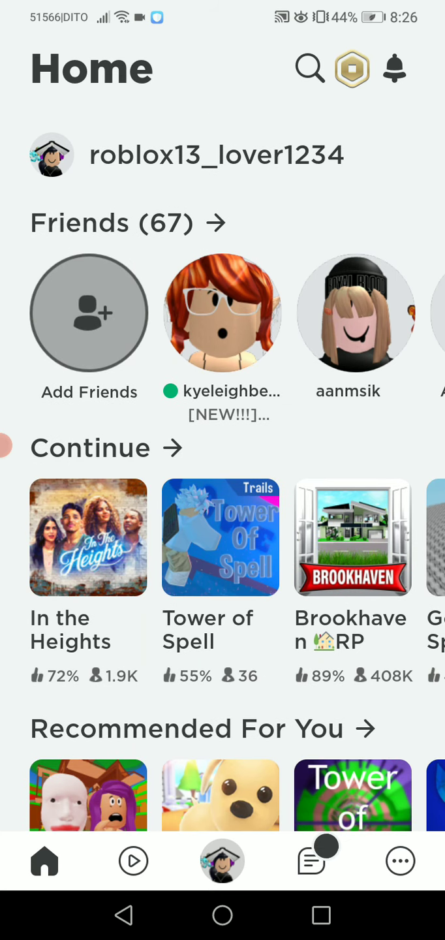
left_click(222, 860)
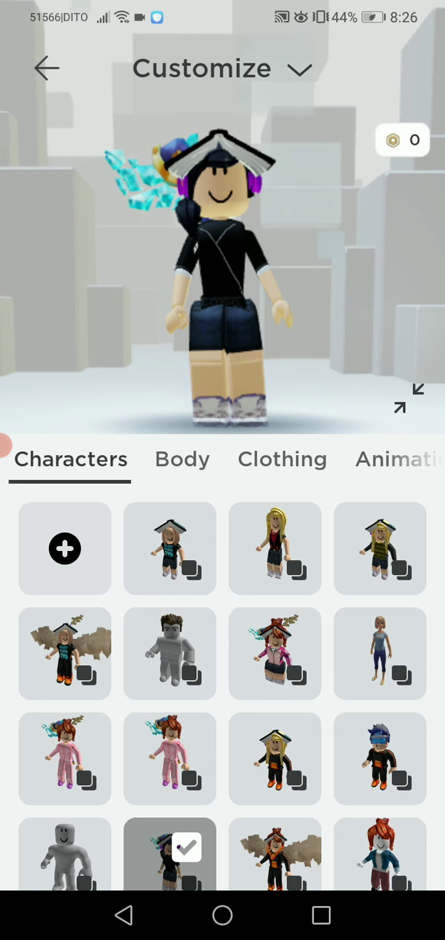
Step: On the avatar Emotes tab, equip owned emotes into slots 1 and 7, then view the free Tilt emote
left_click_drag(293, 459, 147, 459)
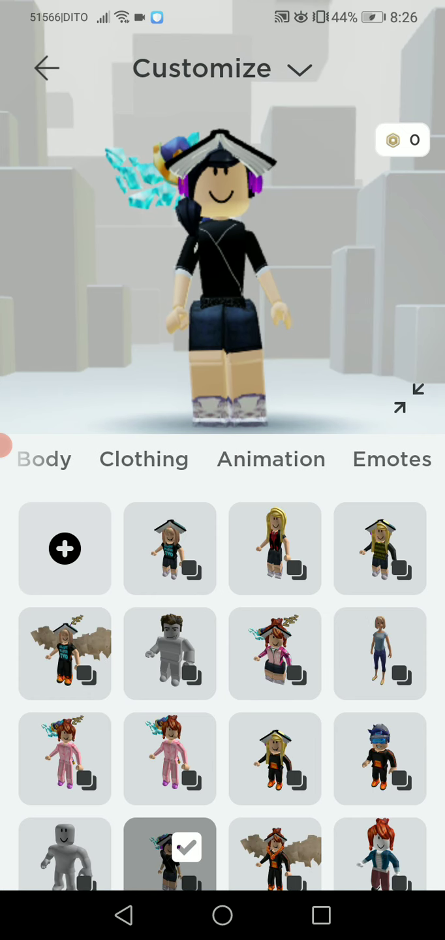
left_click(392, 460)
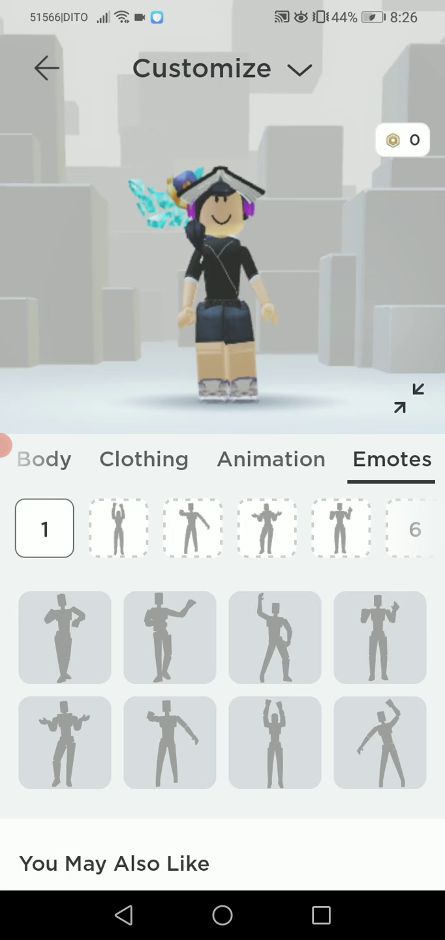
left_click(169, 638)
scroll(223, 529, "right", 2)
left_click(265, 528)
left_click(65, 636)
left_click(339, 528)
left_click(275, 637)
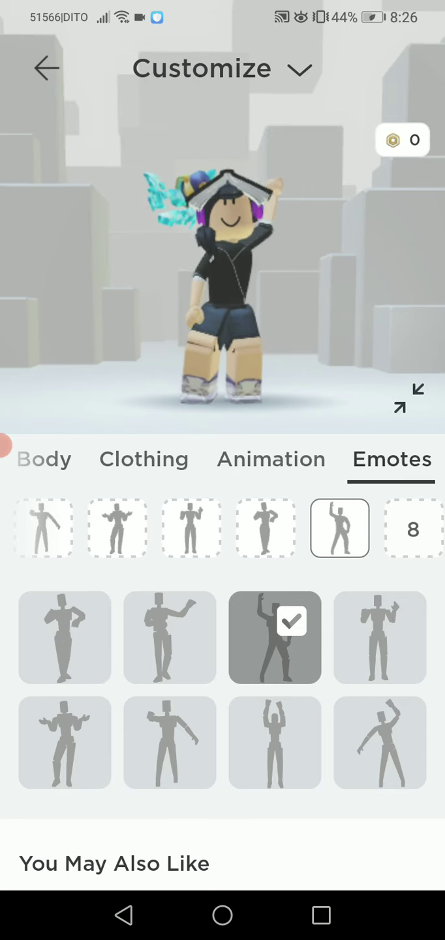
scroll(223, 528, "left", 3)
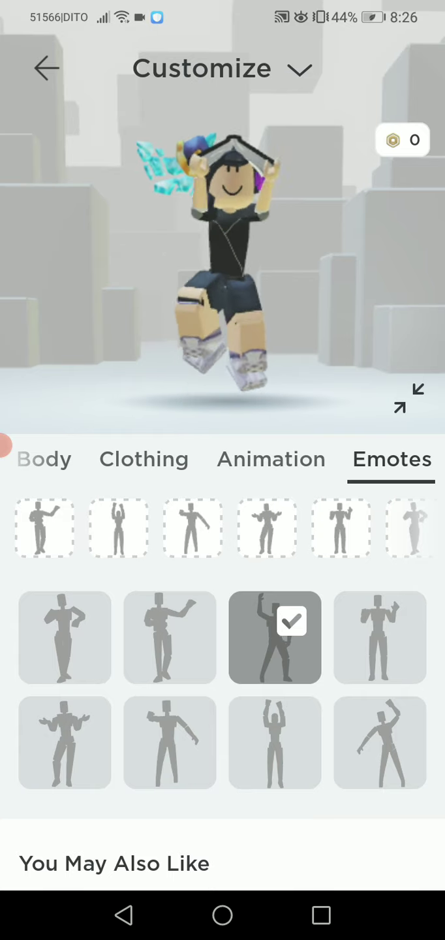
scroll(223, 734, "down", 4)
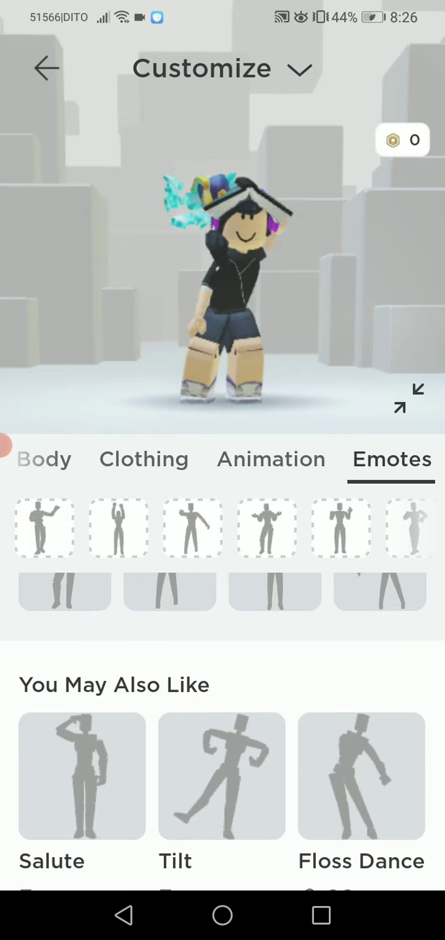
scroll(223, 698, "down", 2)
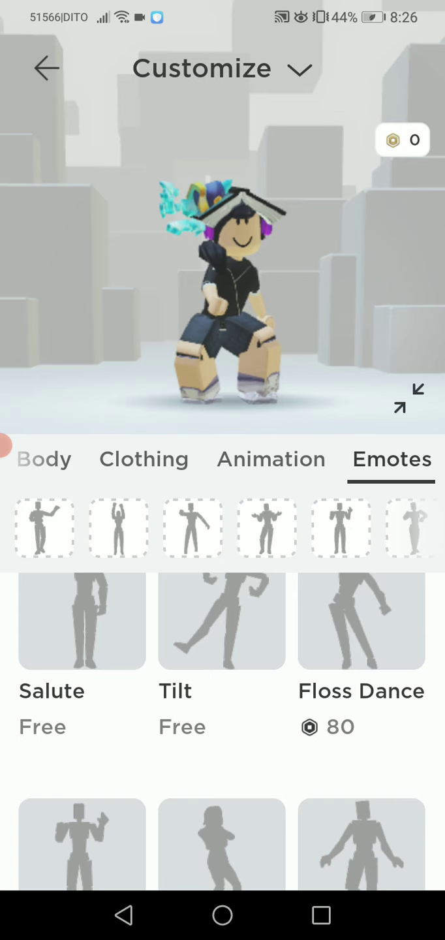
left_click(222, 621)
Step: Get the free Tilt emote and bring up the Salute emote's details
left_click(256, 839)
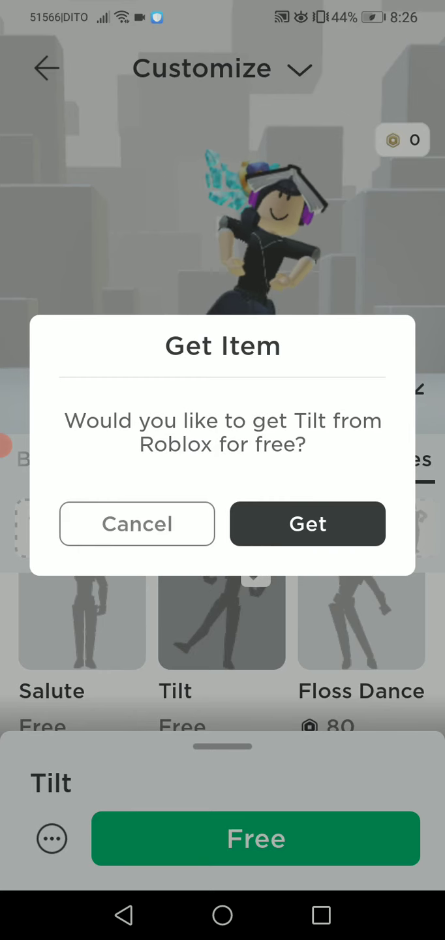
left_click(307, 523)
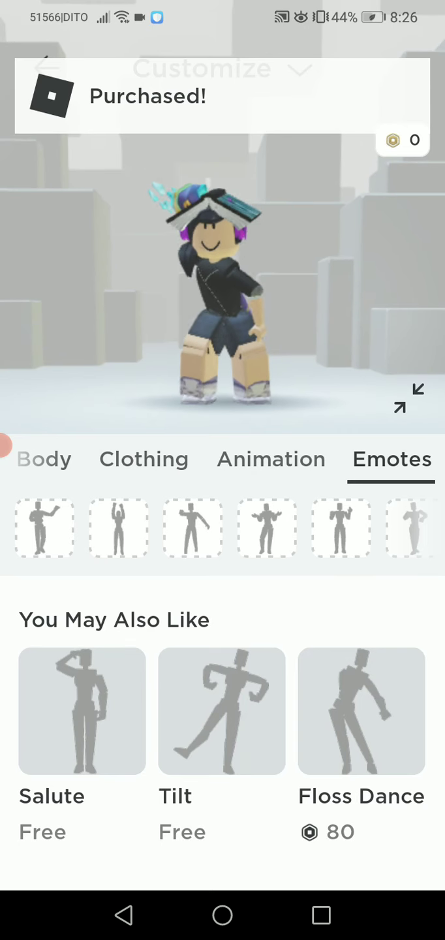
left_click(82, 710)
Step: Get the free Salute emote, equip it in slot 8, and return to the Avatar page
left_click(256, 839)
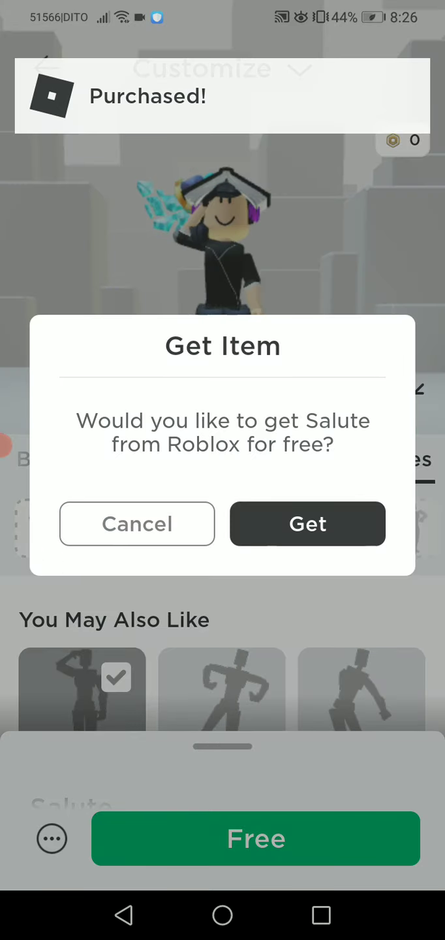
left_click(306, 524)
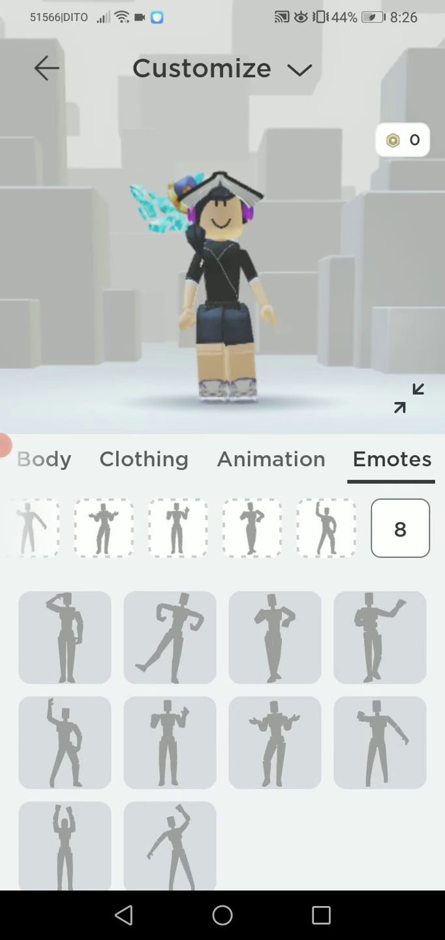
scroll(223, 732, "down", 3)
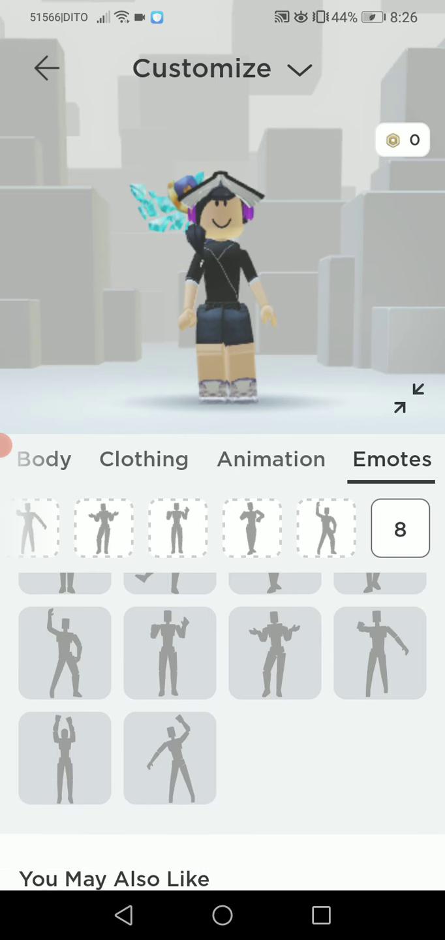
scroll(223, 727, "up", 3)
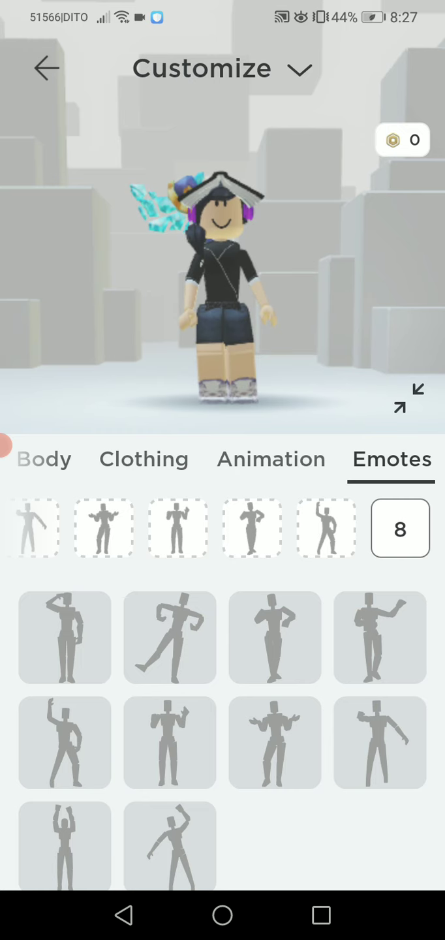
left_click(65, 637)
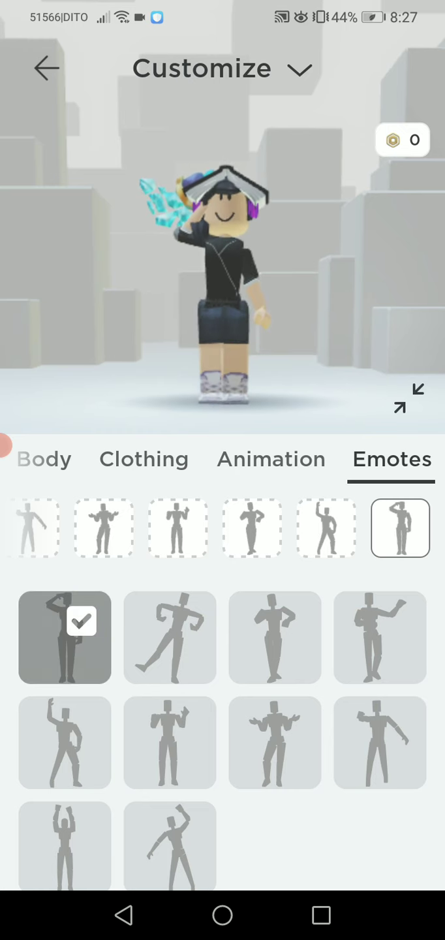
left_click(45, 68)
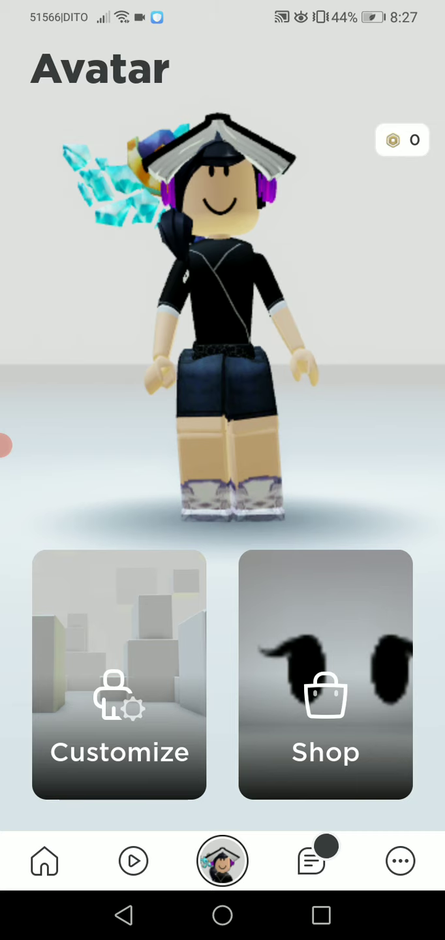
Step: Switch to the Home tab listing friends, Continue games and recommendations
left_click(45, 860)
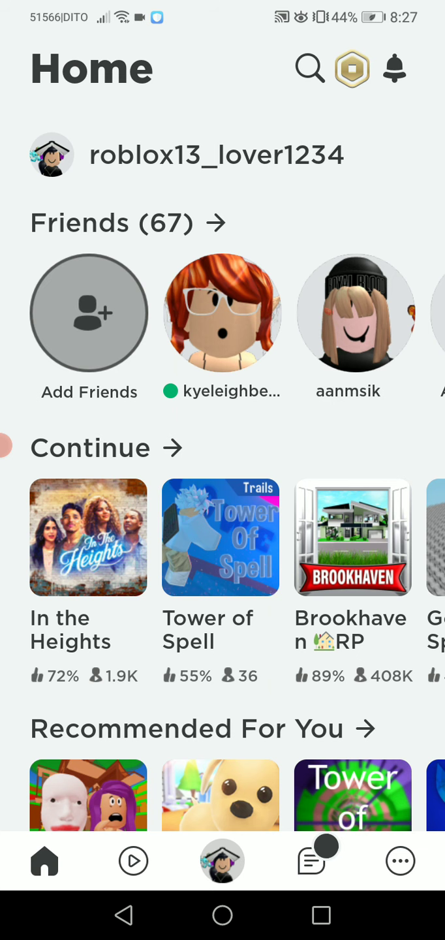
scroll(237, 467, "down", 2)
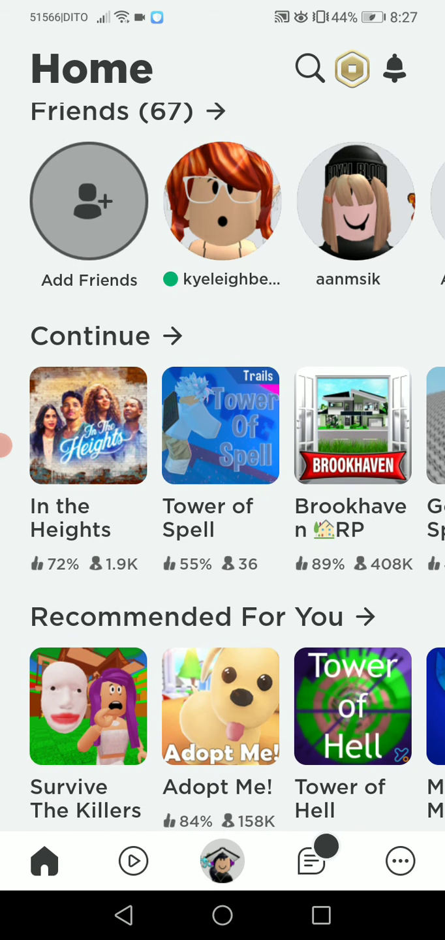
scroll(236, 466, "up", 1)
scroll(223, 470, "up", 2)
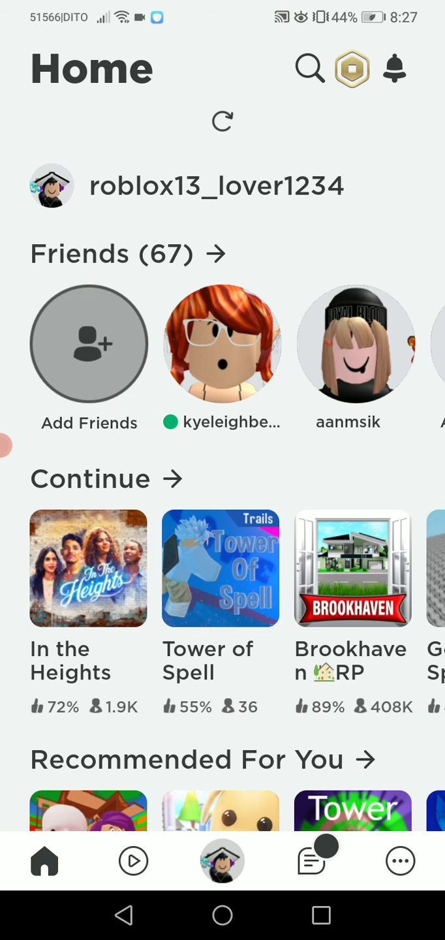
scroll(236, 471, "down", 2)
scroll(236, 470, "down", 2)
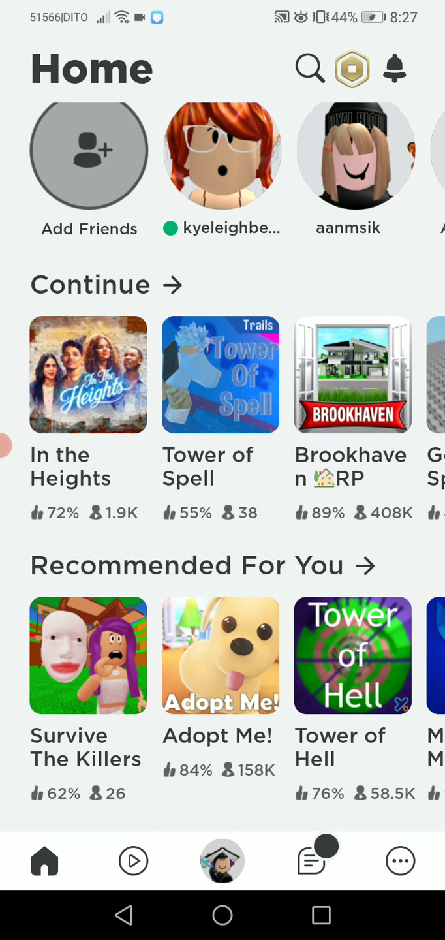